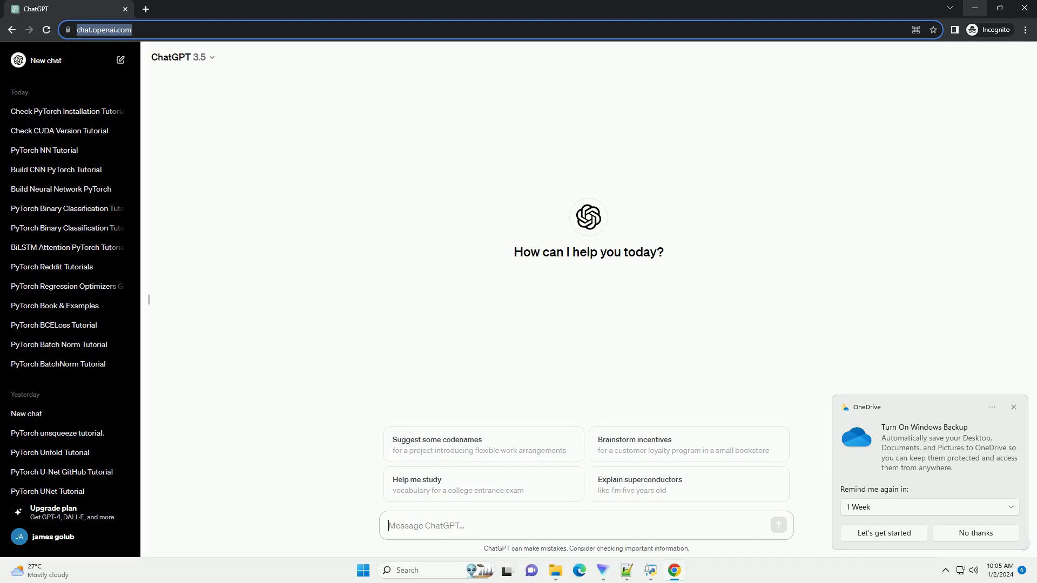
text(write an informative tutorial about check if pytorch is using gpu with code example)
- Send the prompt requesting an informative tutorial on checking whether PyTorch uses the GPU
key(Return)
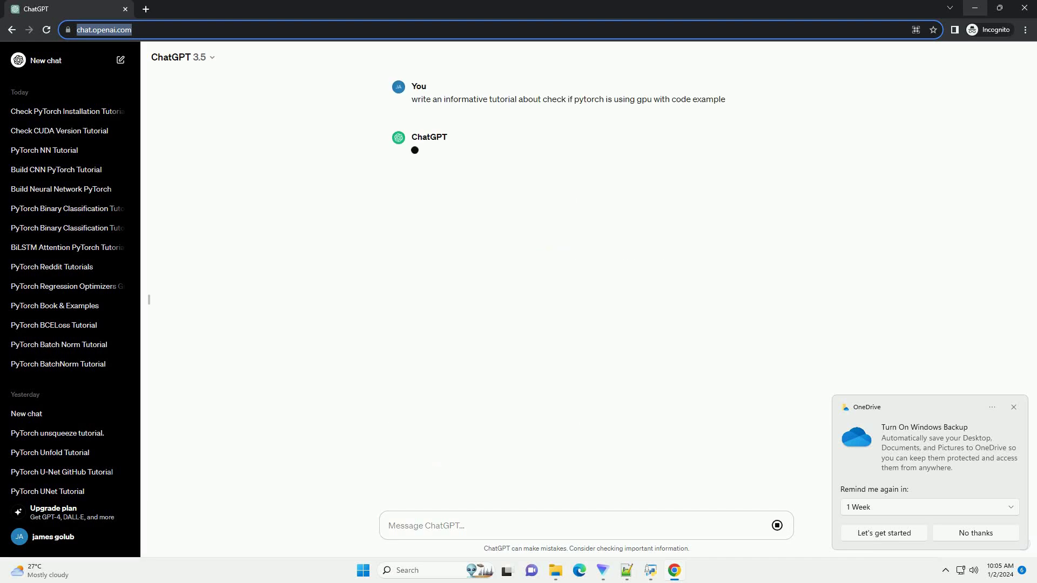